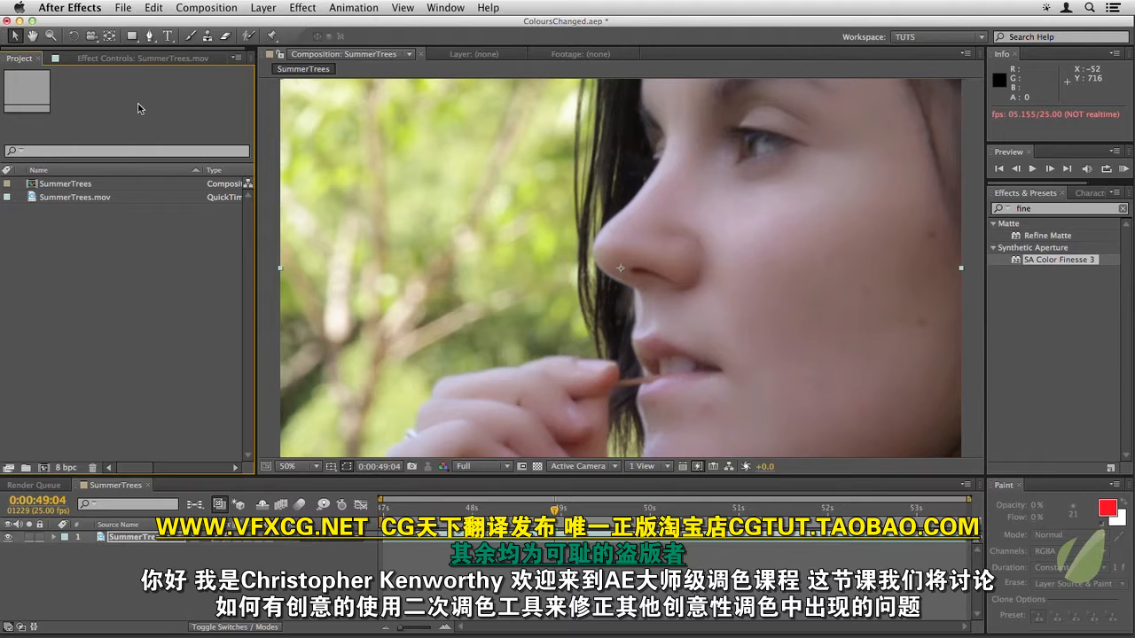
- Open the full Color Finesse 3 interface for the SummerTrees.mov layer and reset all its corrections
left_click(133, 58)
left_click(78, 129)
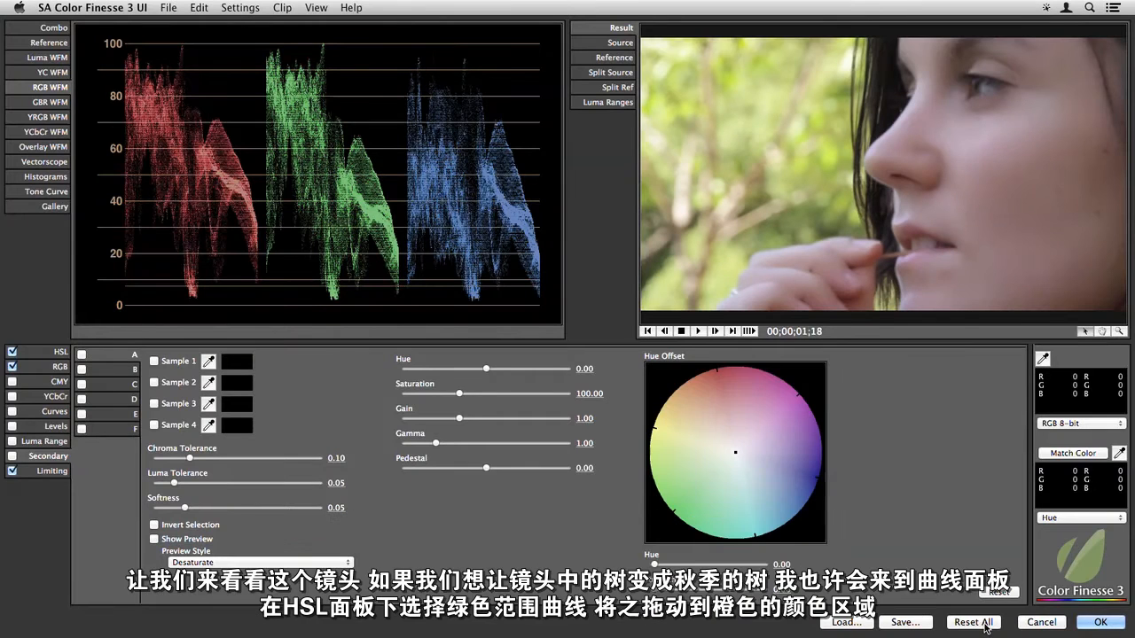
left_click(986, 623)
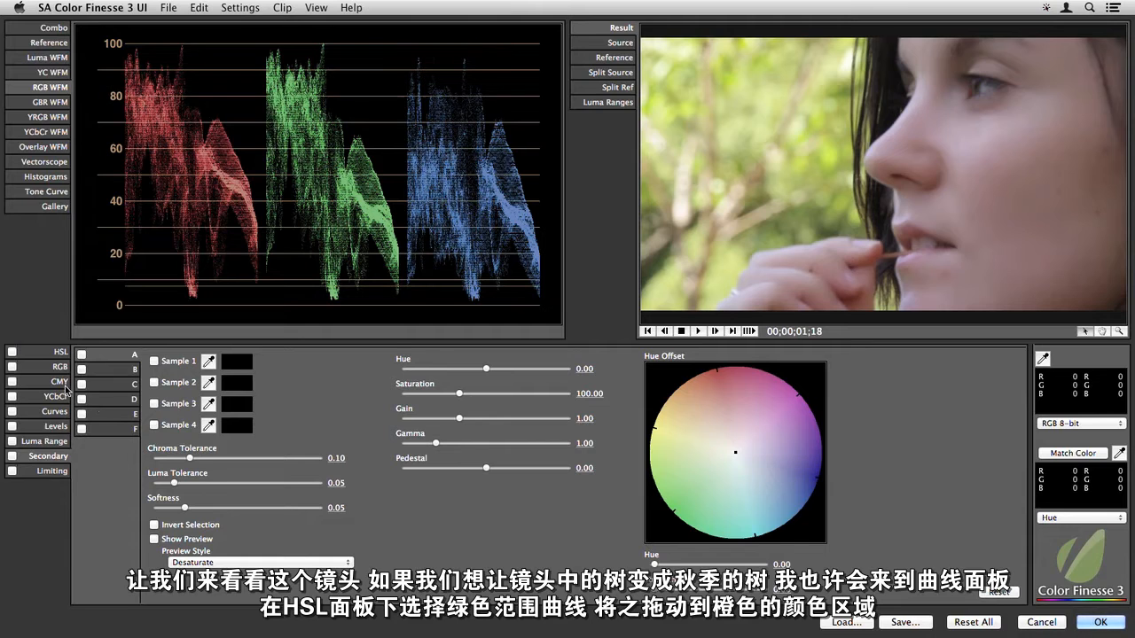
- In the HSL curves, pull the greens toward orange, anchor the hue curve at input 136, output 124, and raise saturation at input 160 to 159
left_click(28, 413)
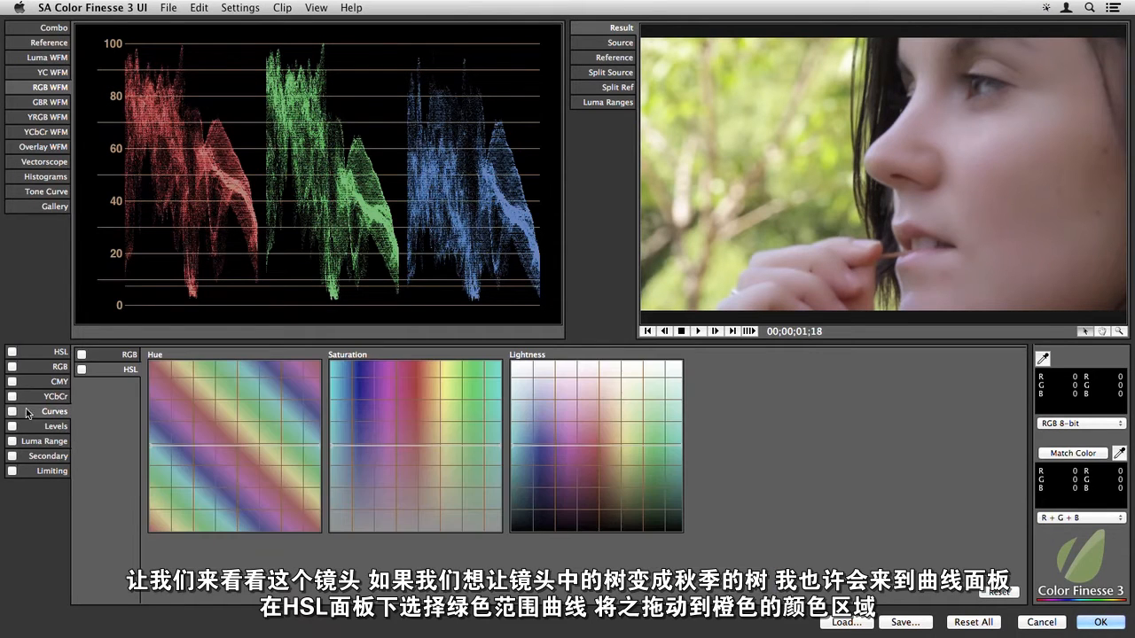
left_click(12, 411)
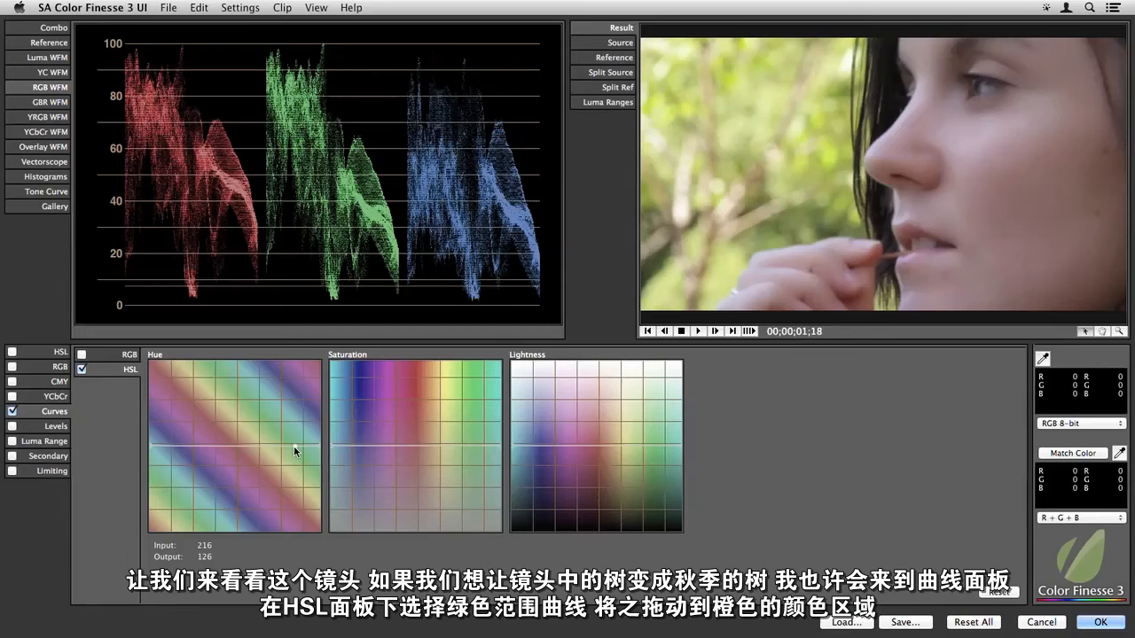
left_click_drag(290, 445, 239, 447)
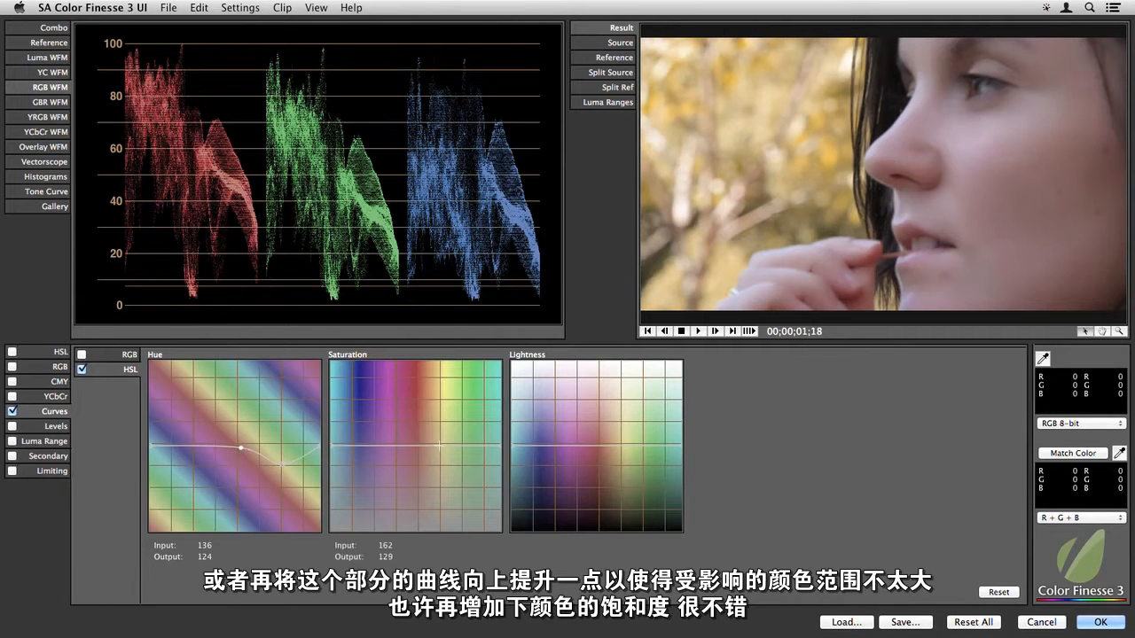
left_click_drag(437, 449, 438, 425)
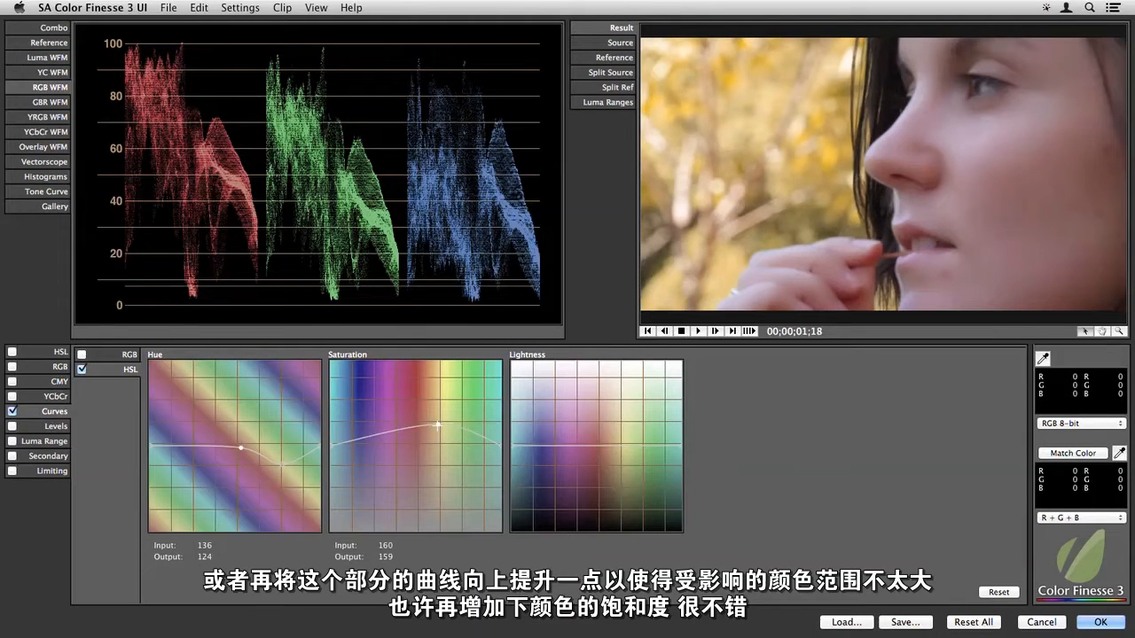
- Compare the skin colour in the corrected result with the source, using the split-source and full source views
left_click(615, 74)
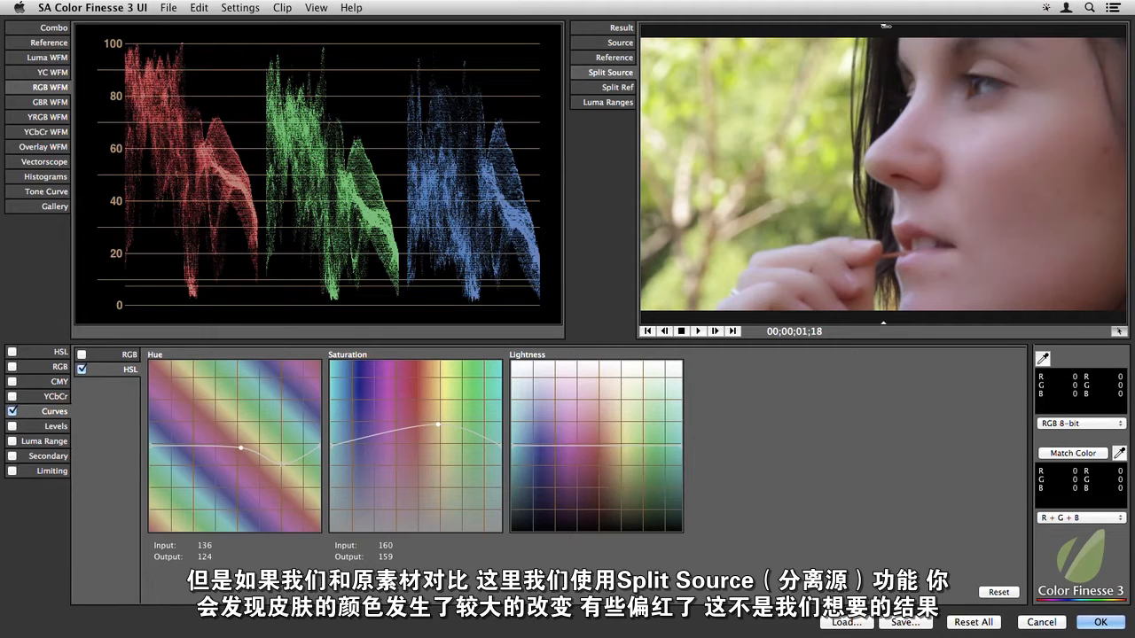
left_click_drag(885, 26, 1094, 36)
left_click(611, 42)
left_click(612, 43)
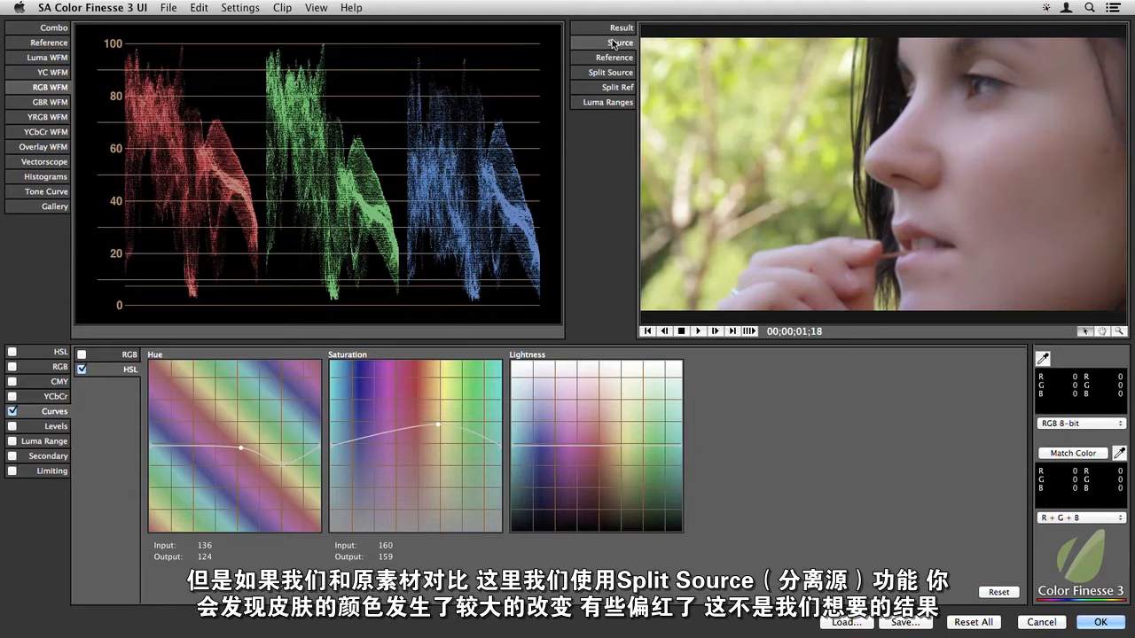
left_click(612, 33)
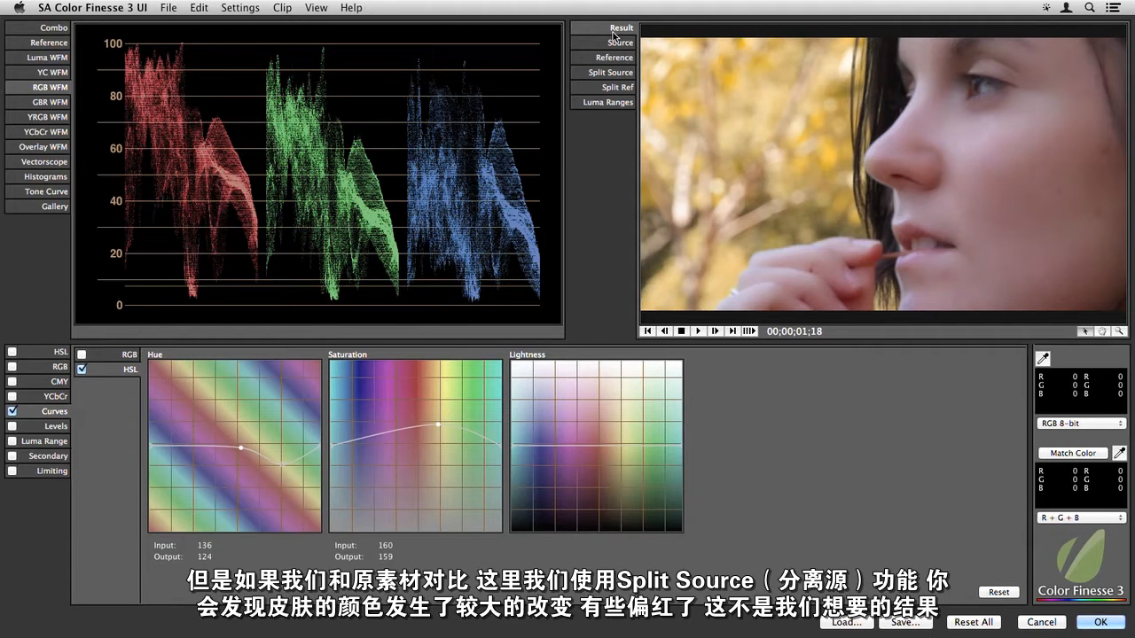
- Sample four skin tones for secondary correction A from the upper cheek, mid cheek, jaw and fingers
left_click(49, 457)
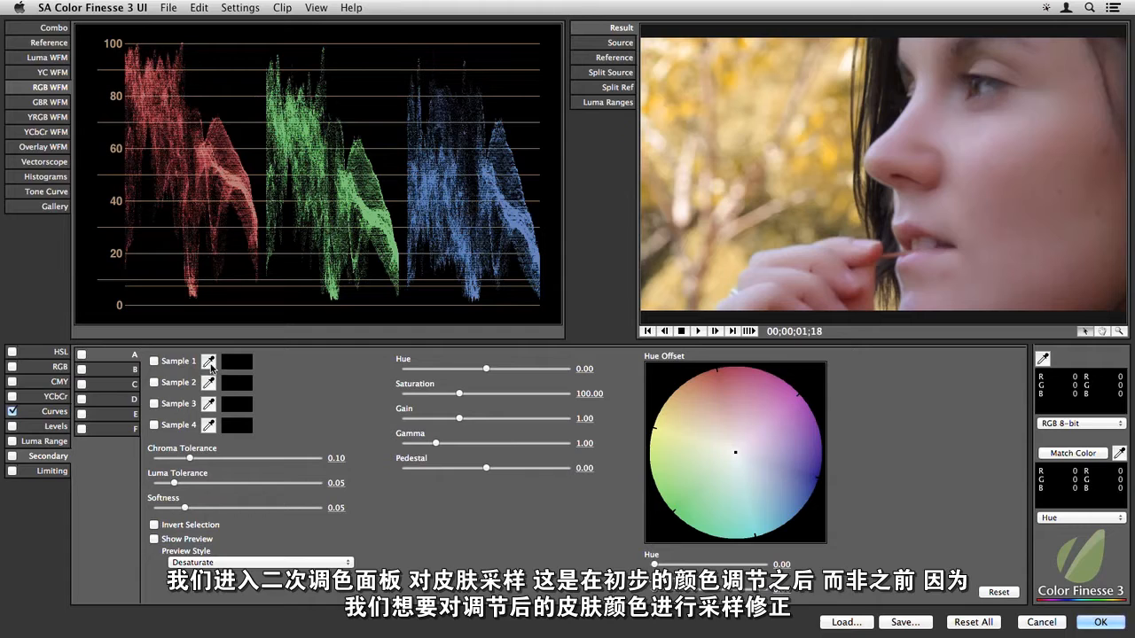
left_click(209, 361)
left_click(987, 160)
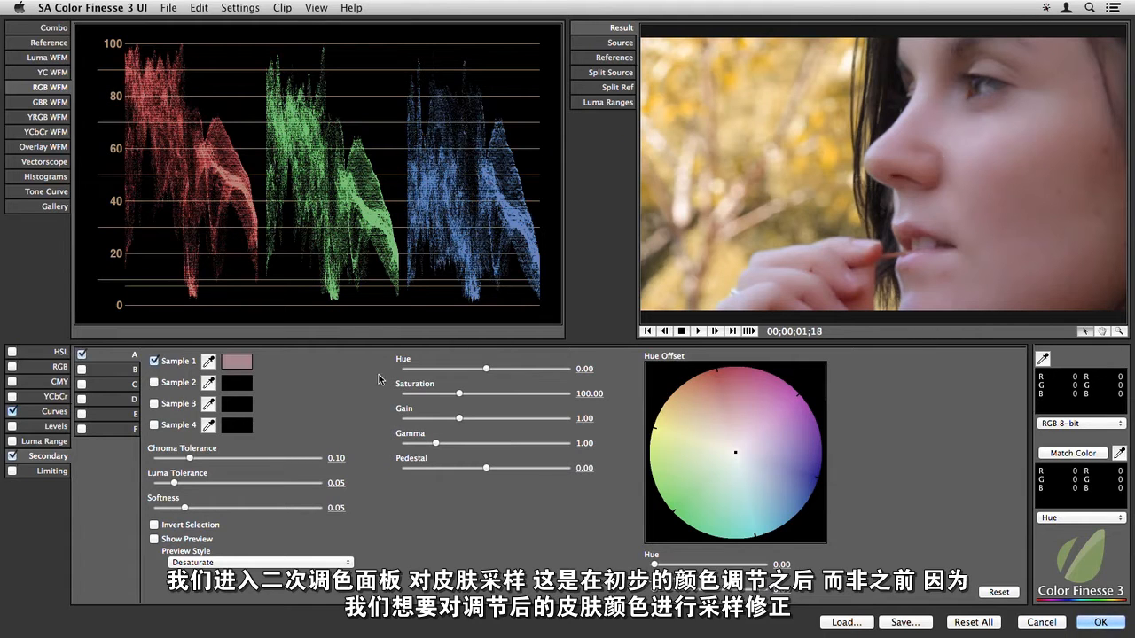
left_click(1020, 203)
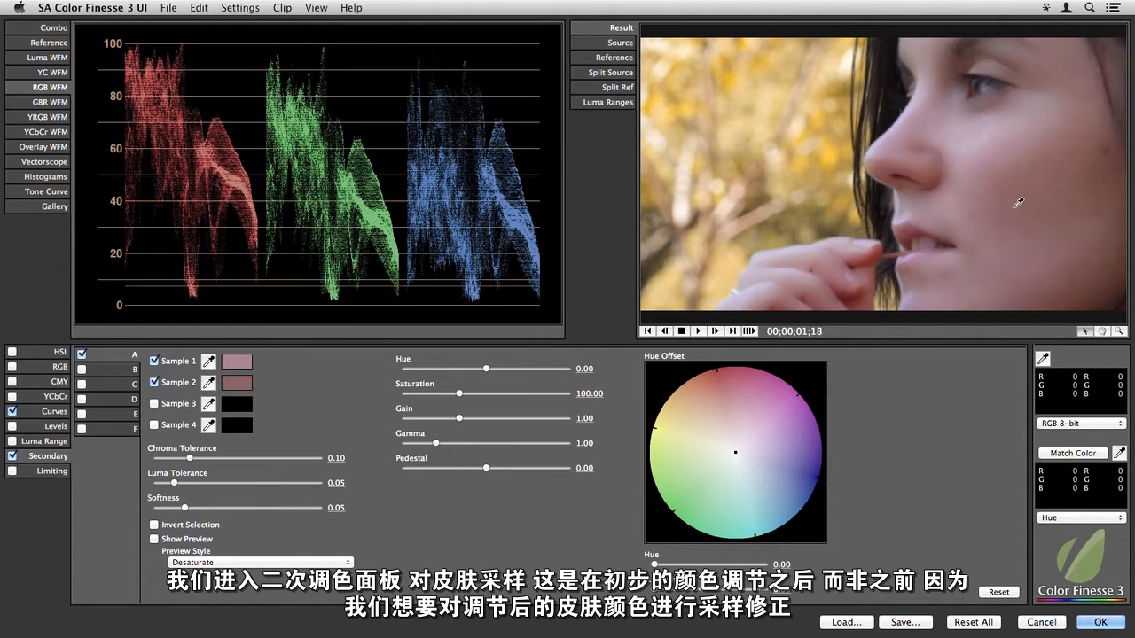
left_click(1089, 258)
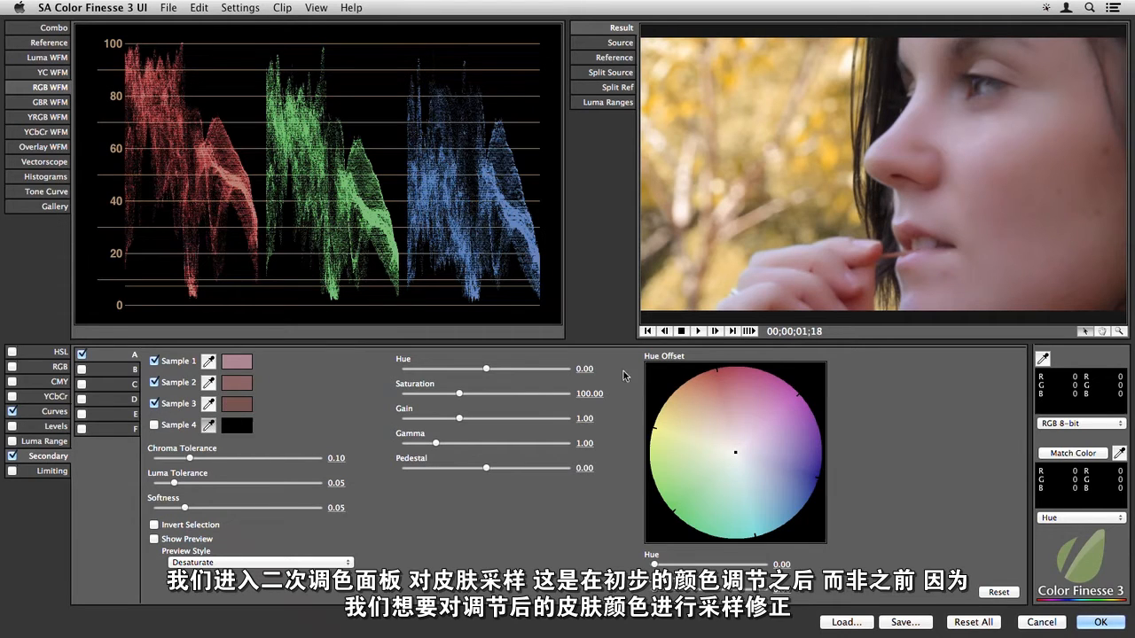
left_click(844, 290)
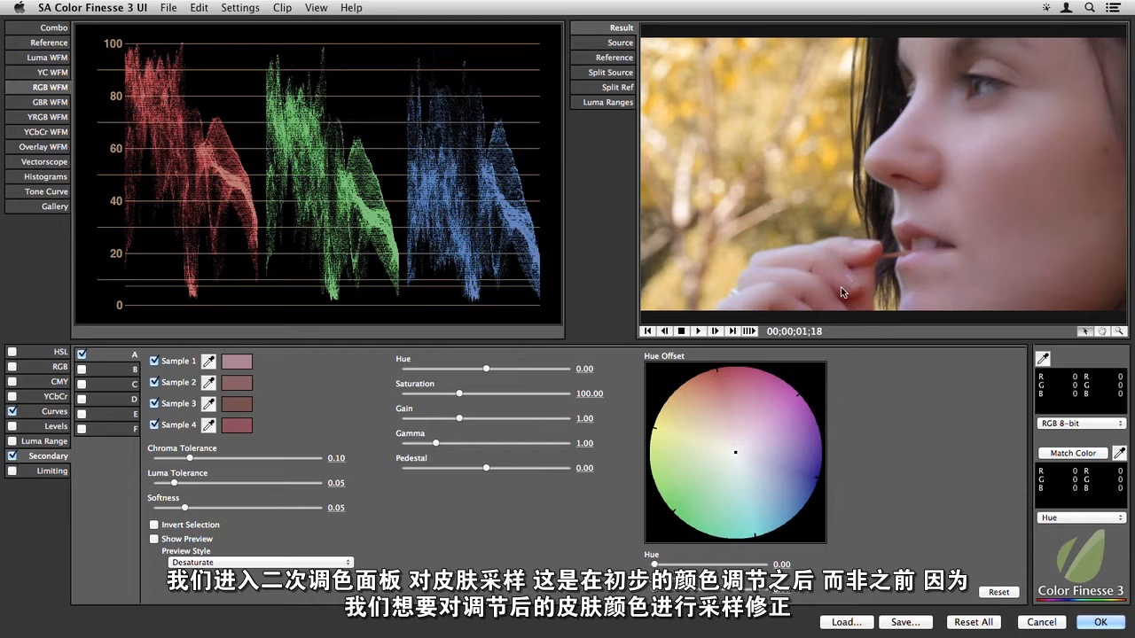
- Preview the skin selection while setting Chroma Tolerance to 0.03 and Luma Tolerance to 0.30
left_click(154, 539)
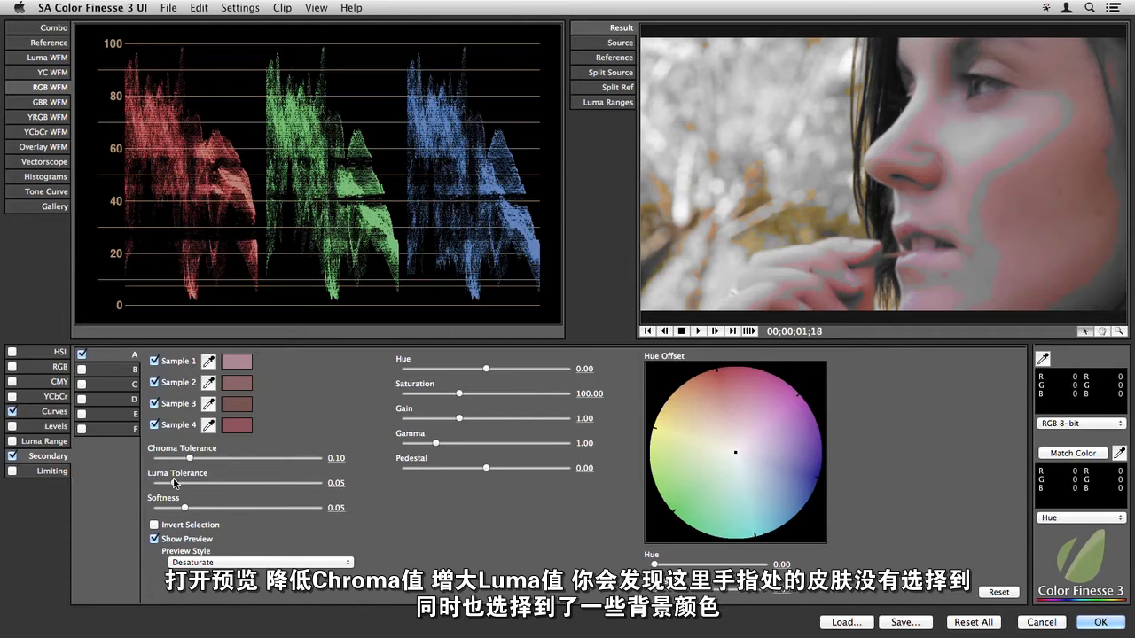
left_click_drag(188, 460, 256, 486)
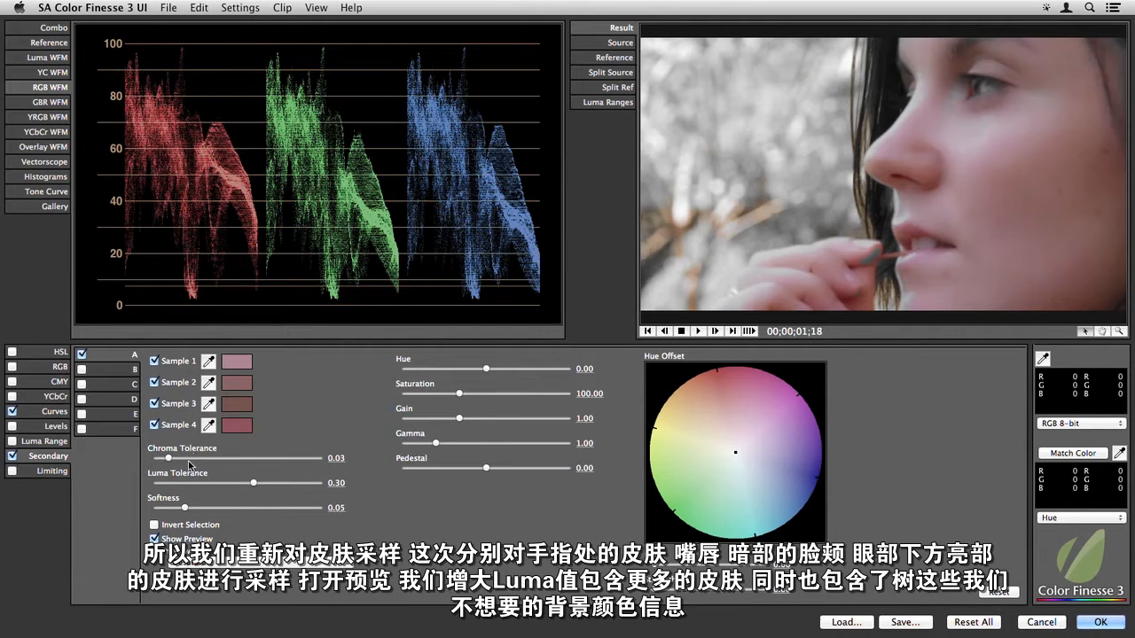
left_click(154, 539)
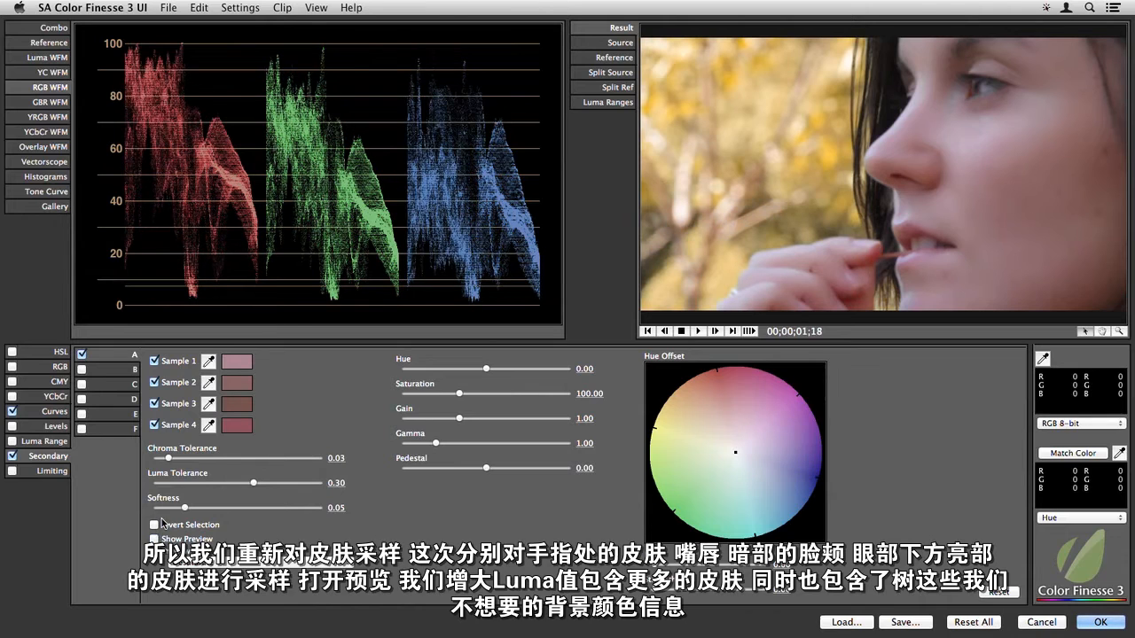
- Reset secondary correction A and resample the skin from the fingers, lips, shadowed cheek and the highlight below the eye
left_click(208, 362)
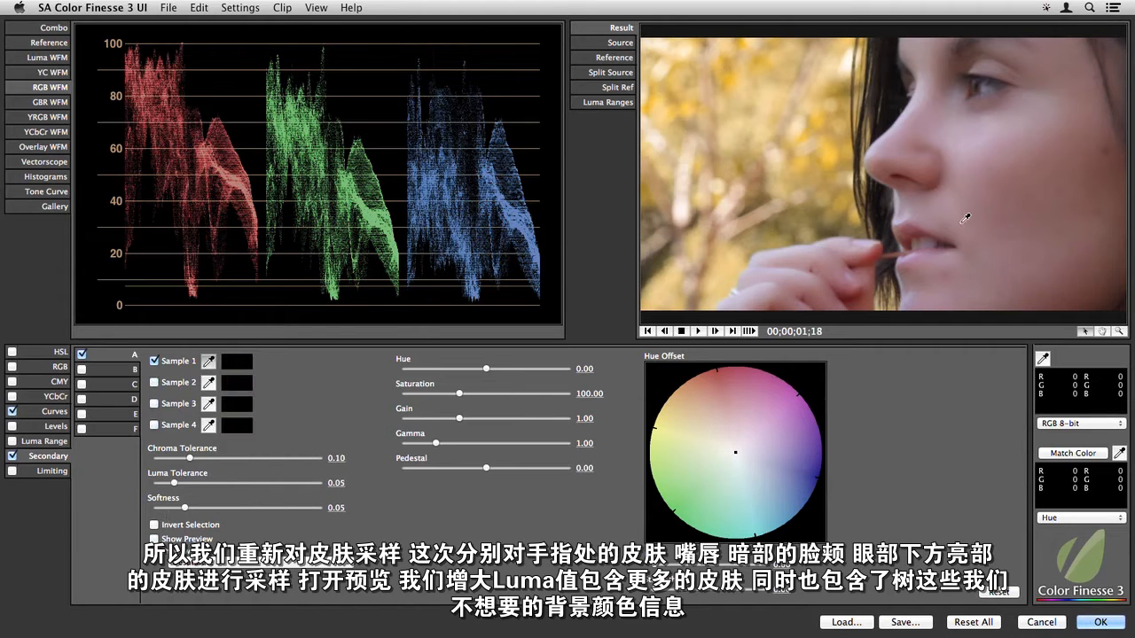
left_click(873, 254)
left_click(209, 384)
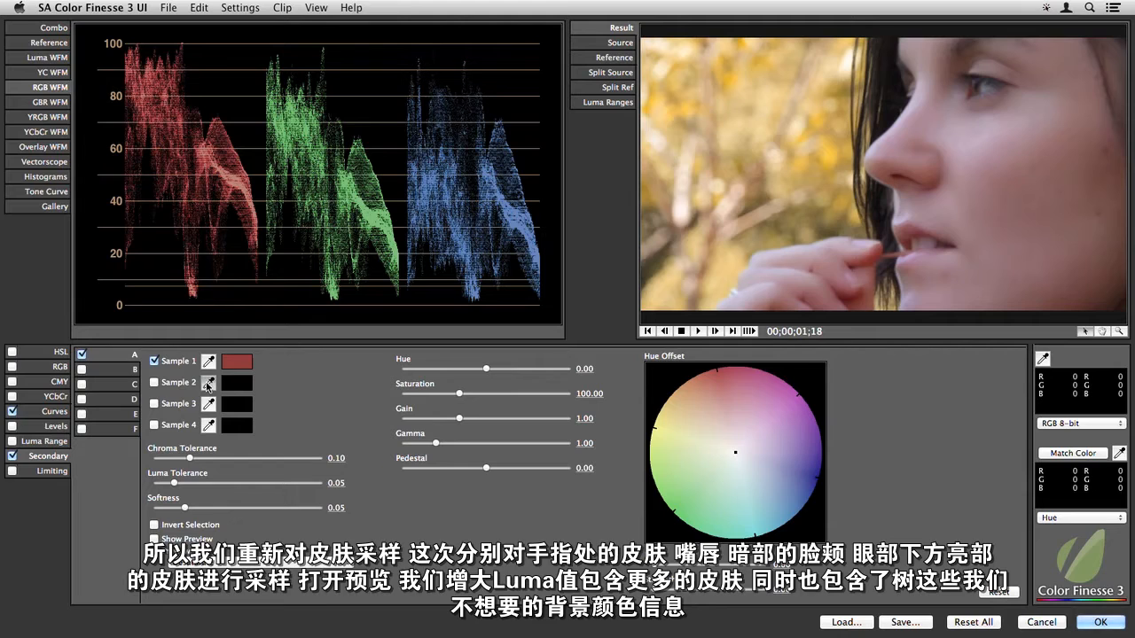
left_click(918, 231)
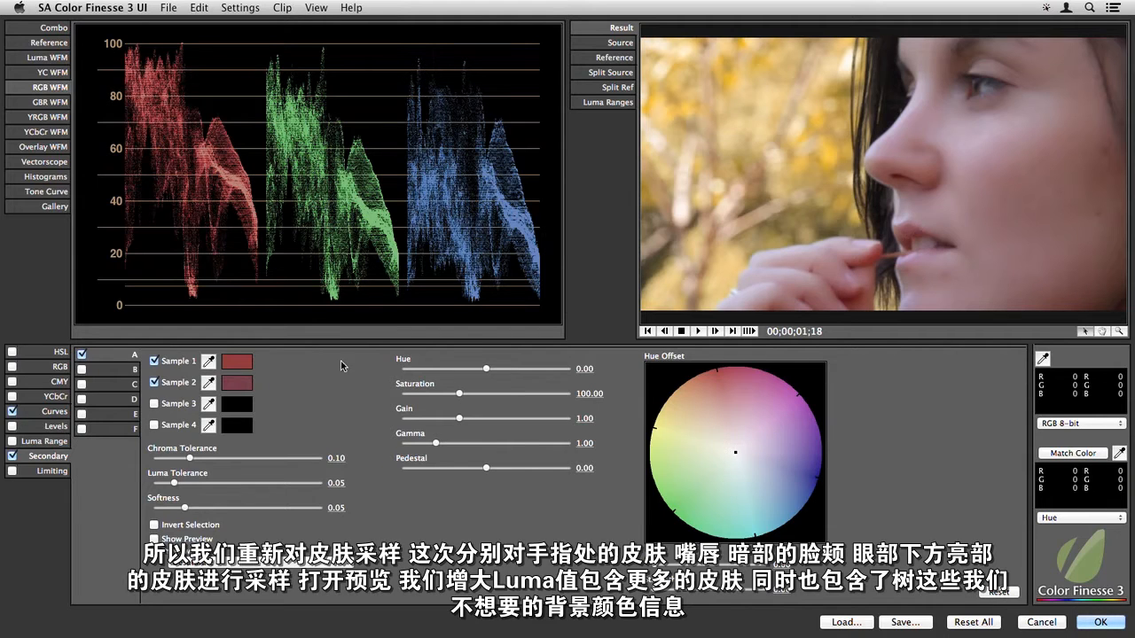
left_click(1096, 241)
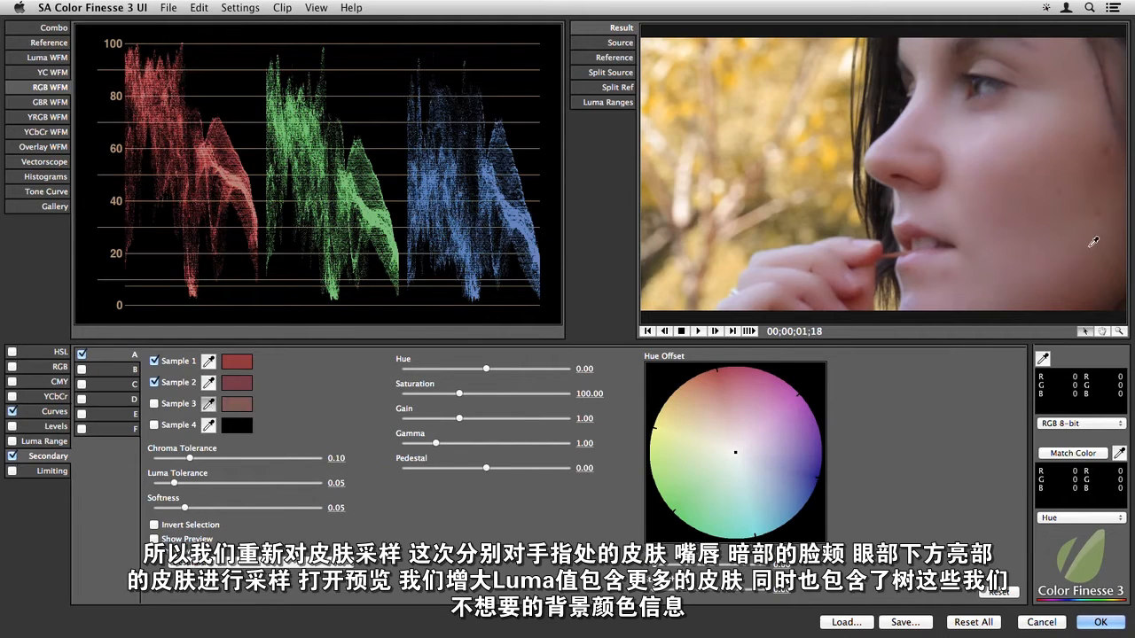
left_click(209, 426)
left_click(975, 139)
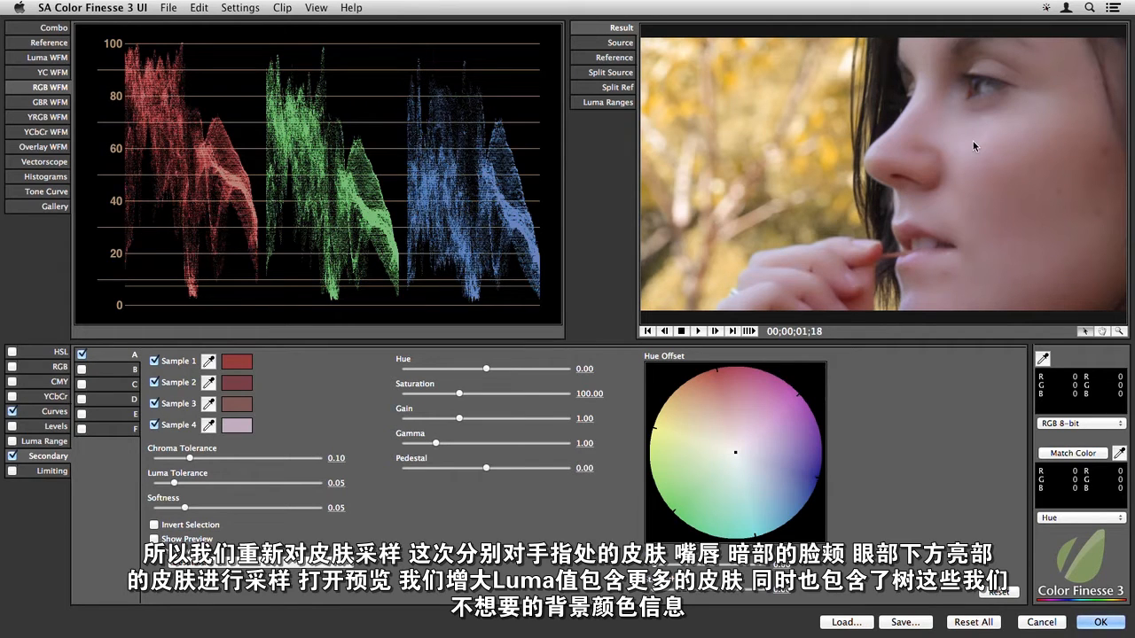
- Preview the new skin selection while setting Chroma Tolerance to 0.00 and Luma Tolerance to 0.28
left_click(155, 539)
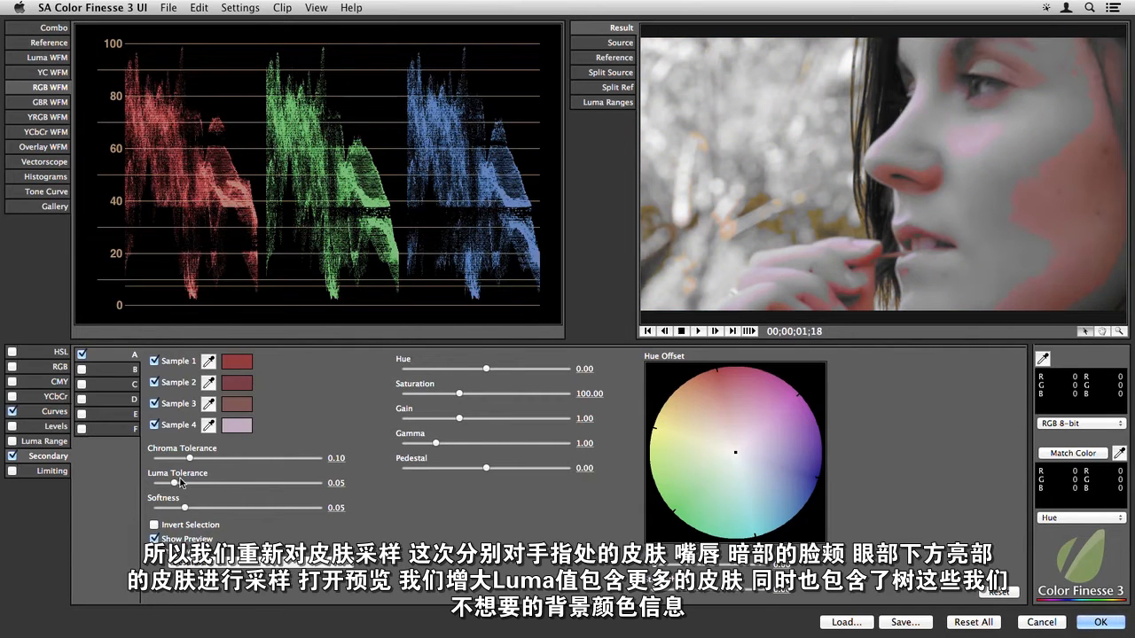
left_click_drag(175, 484, 241, 486)
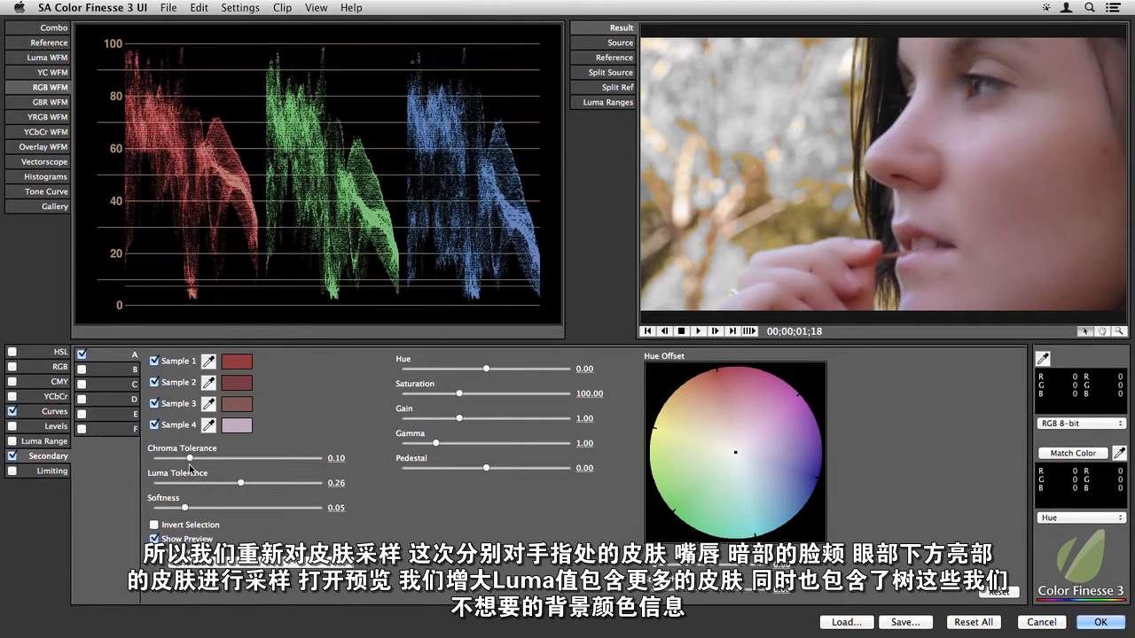
left_click_drag(190, 460, 159, 461)
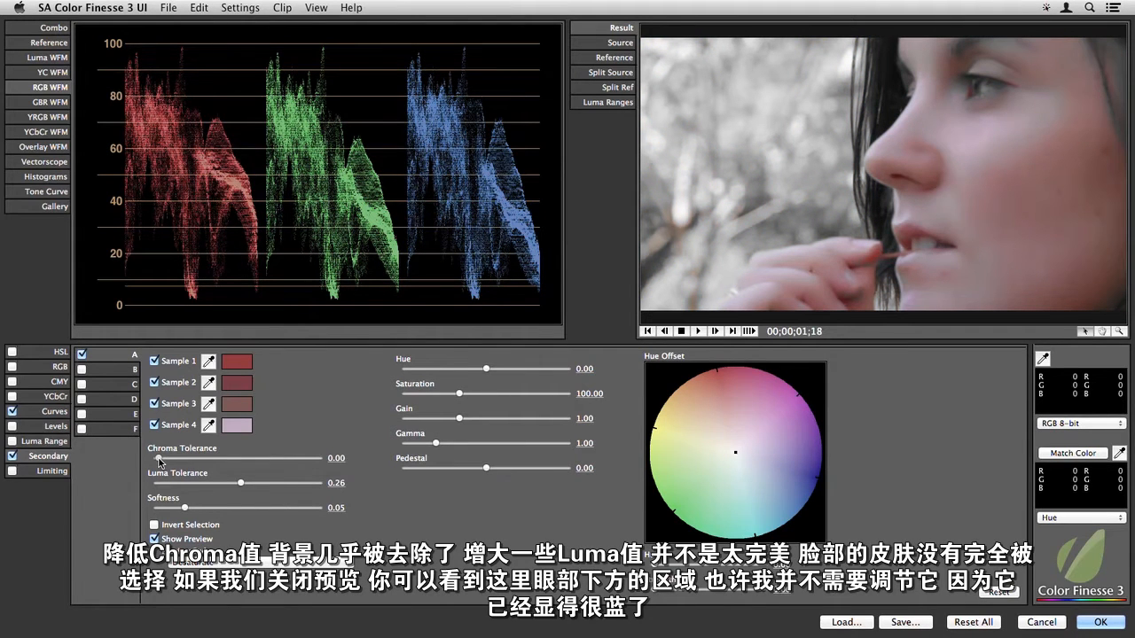
mouse_move(241, 483)
left_mouse_down()
mouse_move(275, 486)
mouse_move(248, 487)
left_mouse_up()
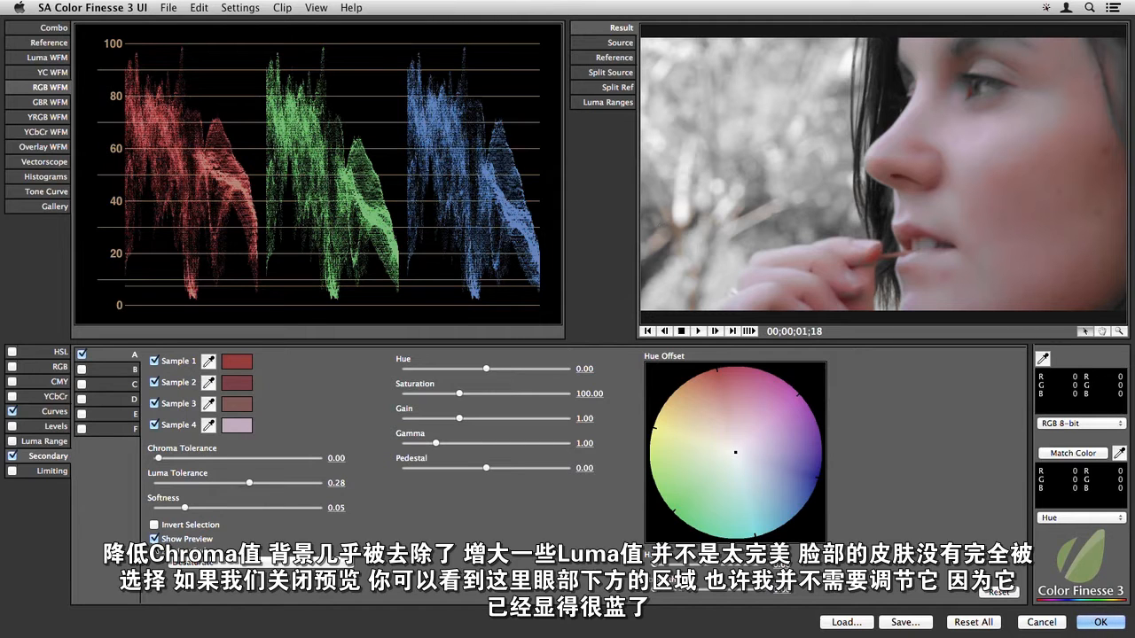
left_click(155, 539)
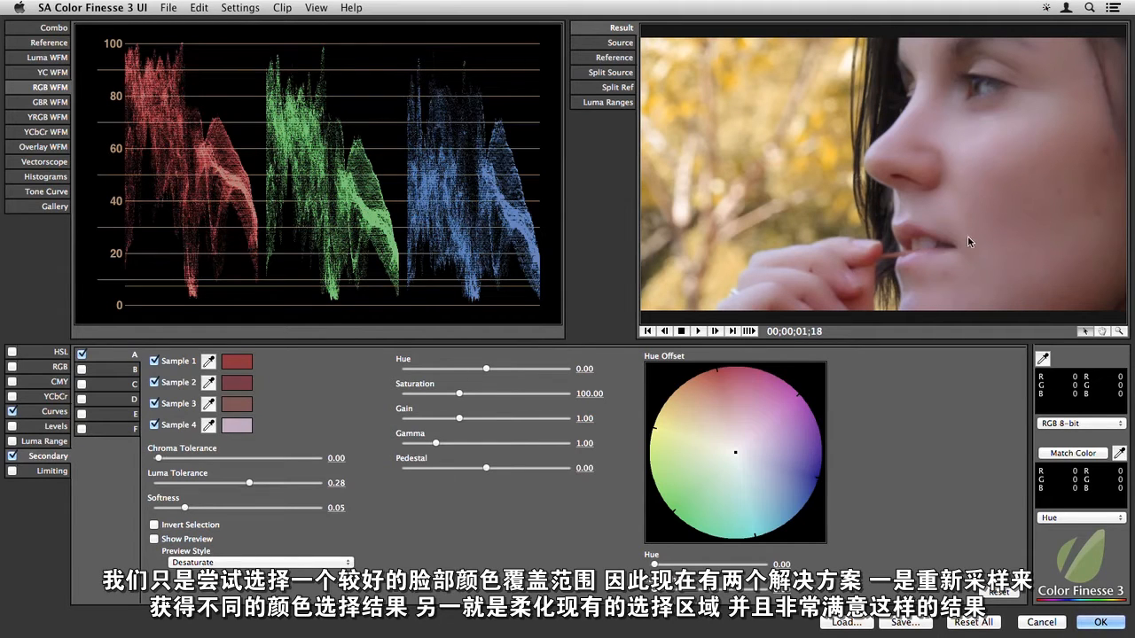
- Return Luma Tolerance to 0.26 and replace Sample 4 with the skin tone on the side of the nose
left_click(210, 427)
left_click(154, 540)
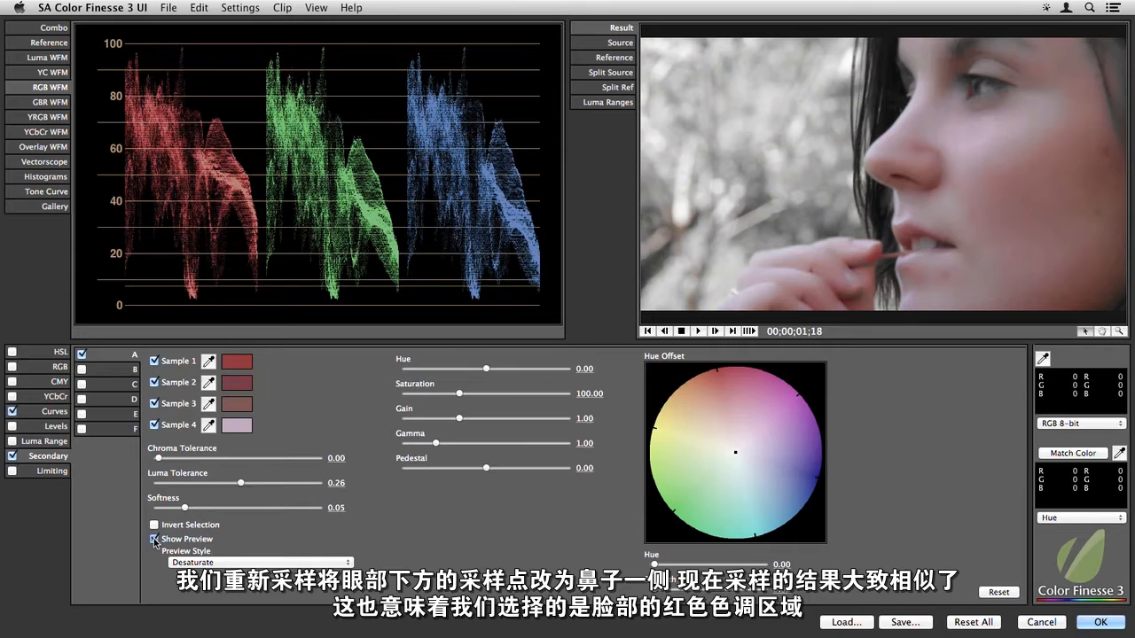
left_click(154, 539)
left_click(208, 425)
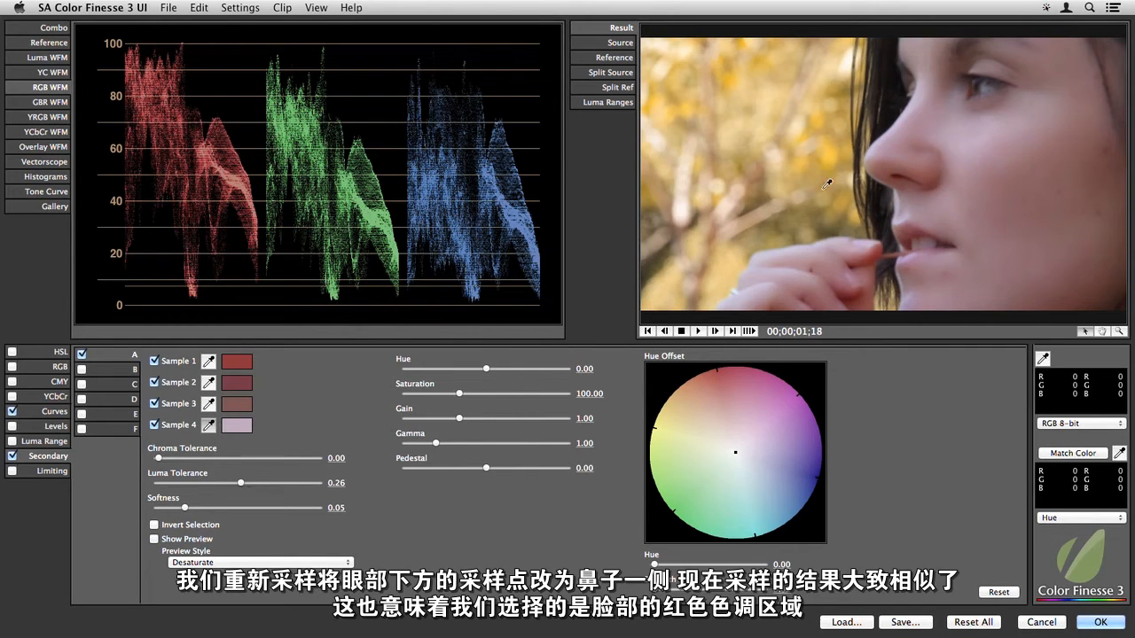
left_click(933, 175)
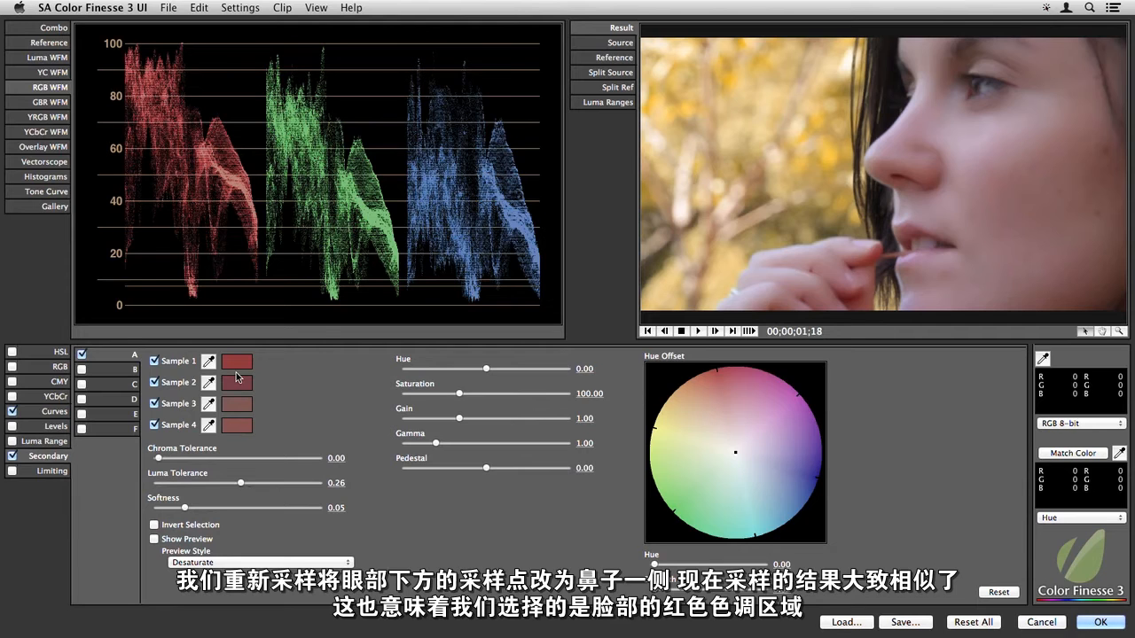
- Set the skin selection's Softness to 0.07 using the preview, and correct its colour with Saturation 72 and Hue 4.80
left_click(154, 538)
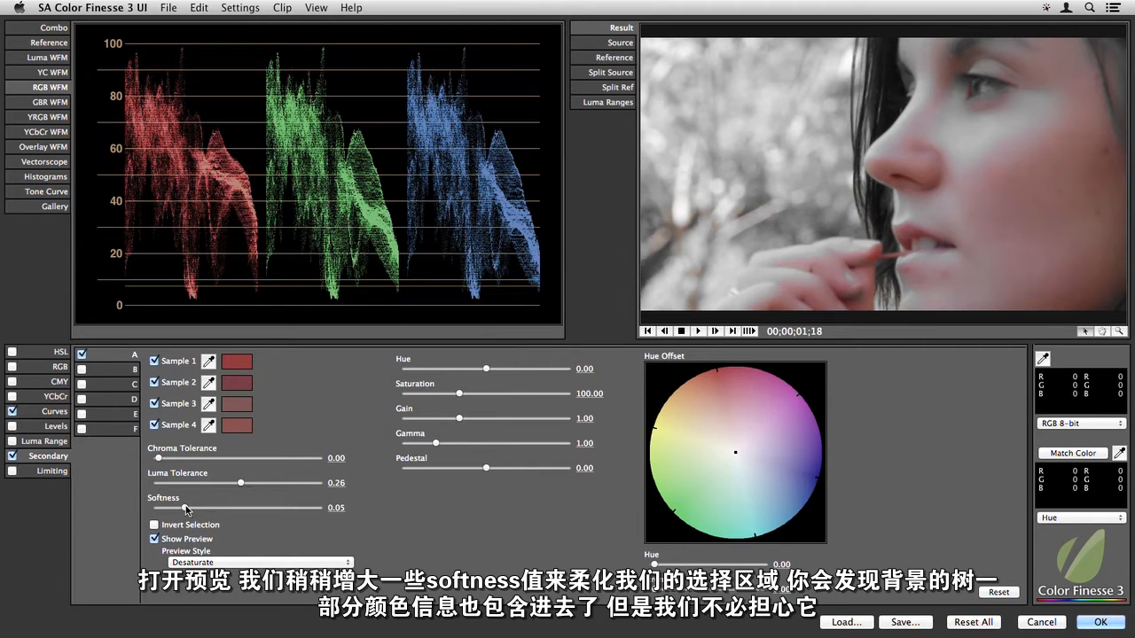
left_click_drag(188, 511, 197, 511)
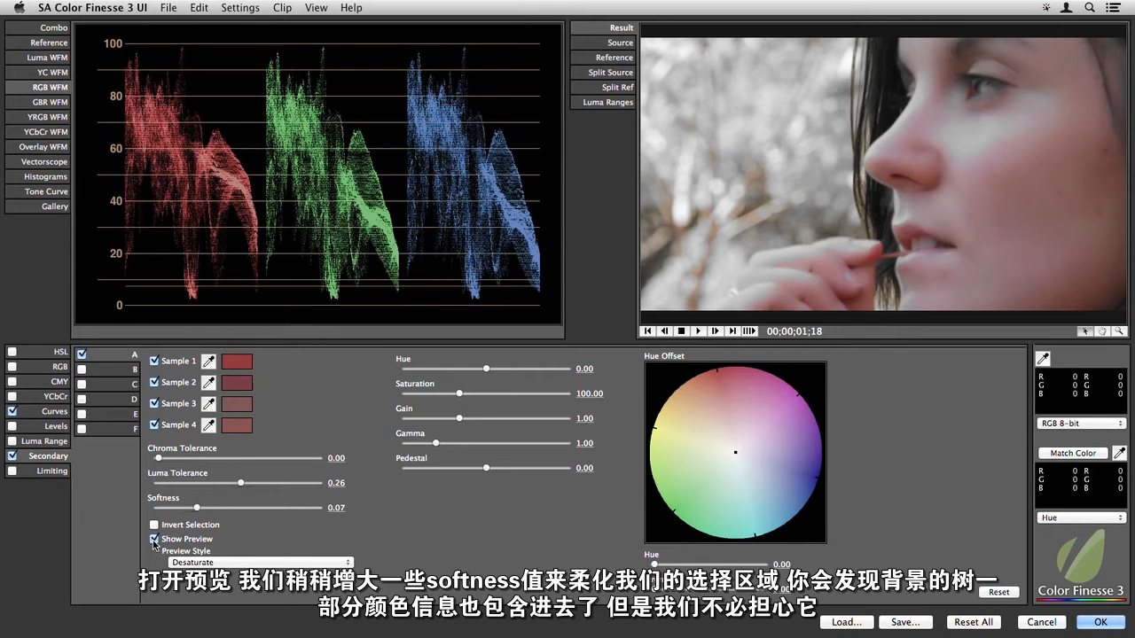
left_click(154, 539)
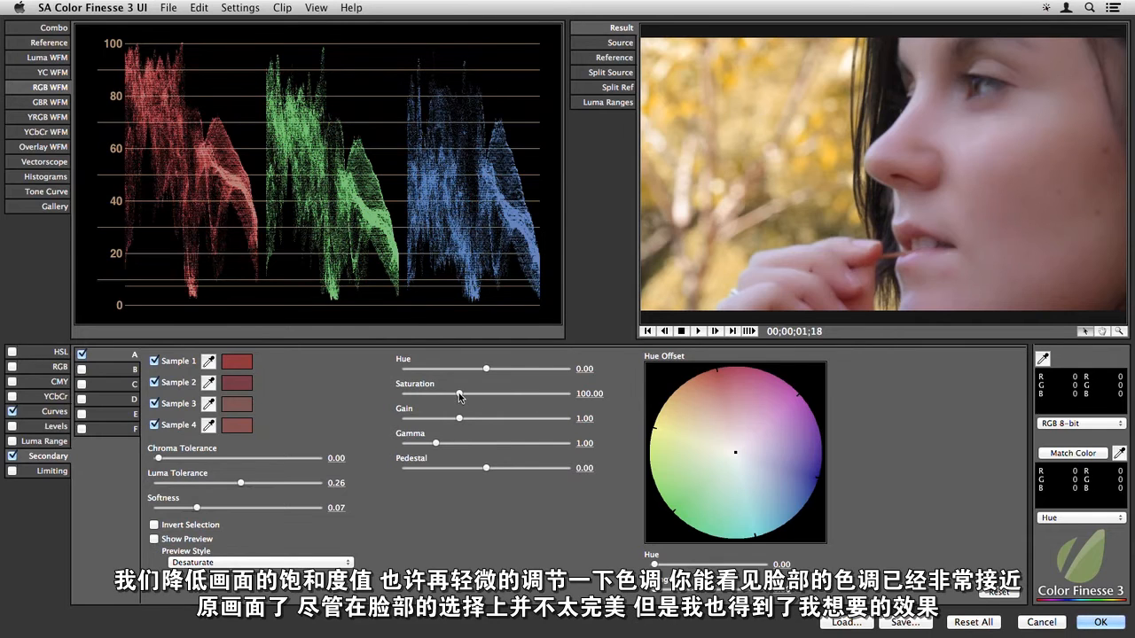
mouse_move(459, 397)
left_mouse_down()
mouse_move(441, 397)
mouse_move(491, 369)
mouse_move(446, 396)
left_mouse_up()
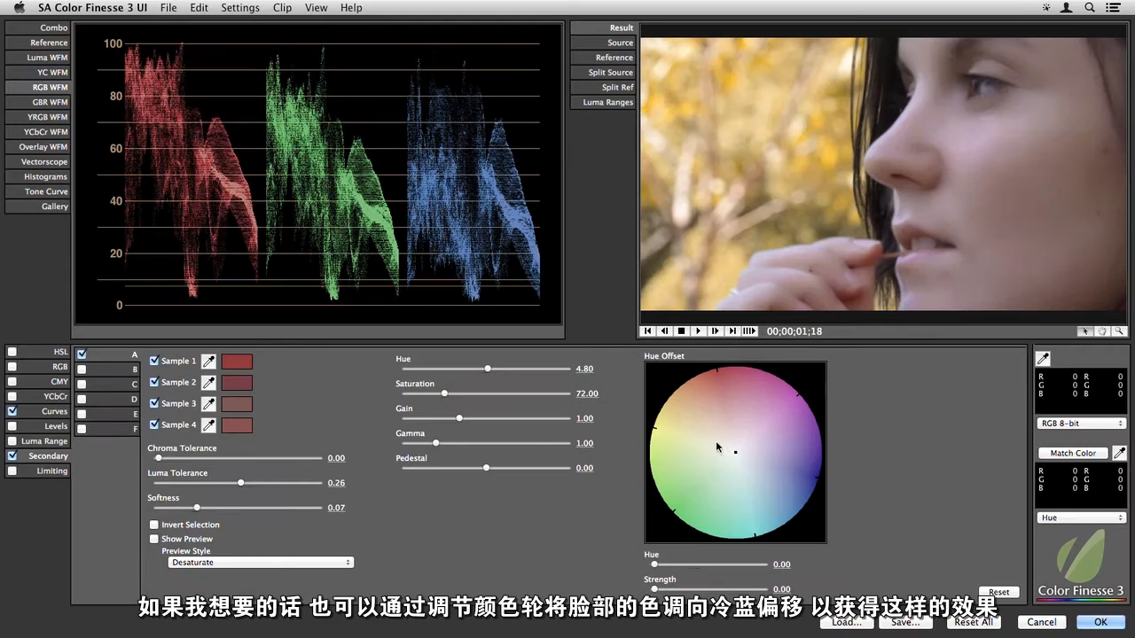
- Try shifting the skin selection's hue offset slightly toward cool blue, and undo the shift
mouse_move(736, 454)
left_mouse_down()
mouse_move(755, 473)
mouse_move(742, 472)
mouse_move(748, 465)
left_mouse_up()
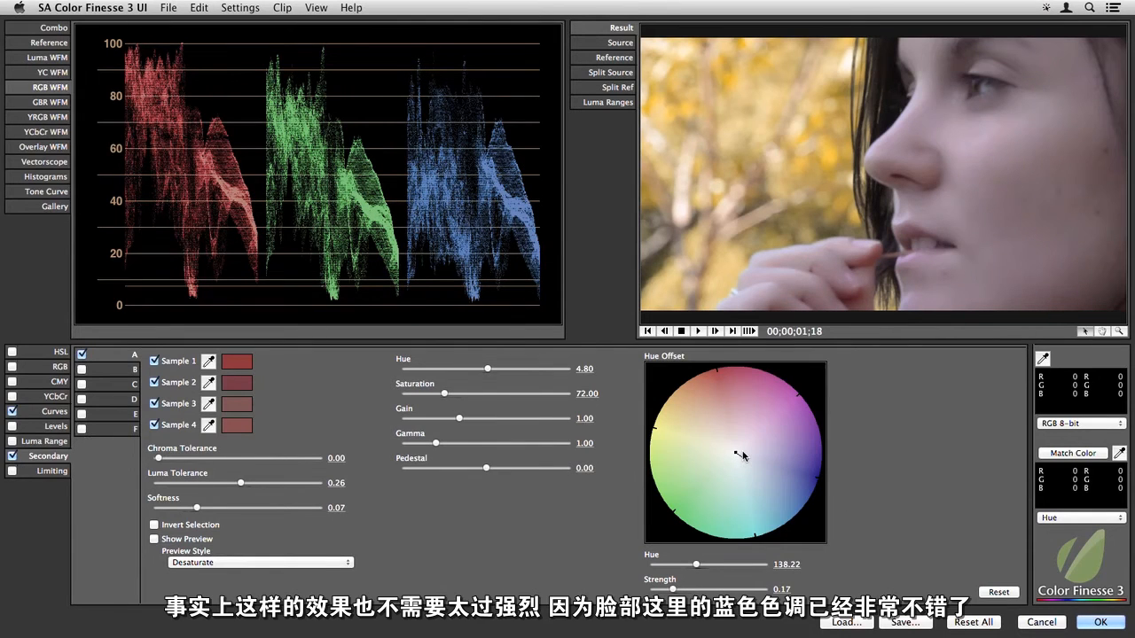
key("super+z")
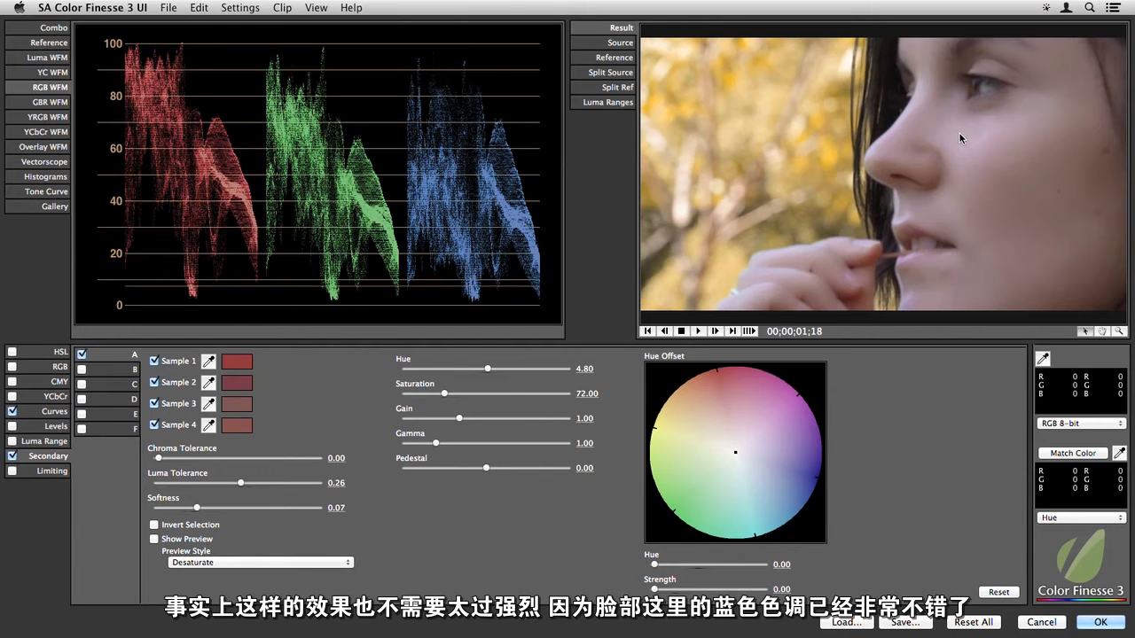
- Review the curves and secondary settings, apply the correction, and play back the graded SummerTrees composition
left_click(38, 414)
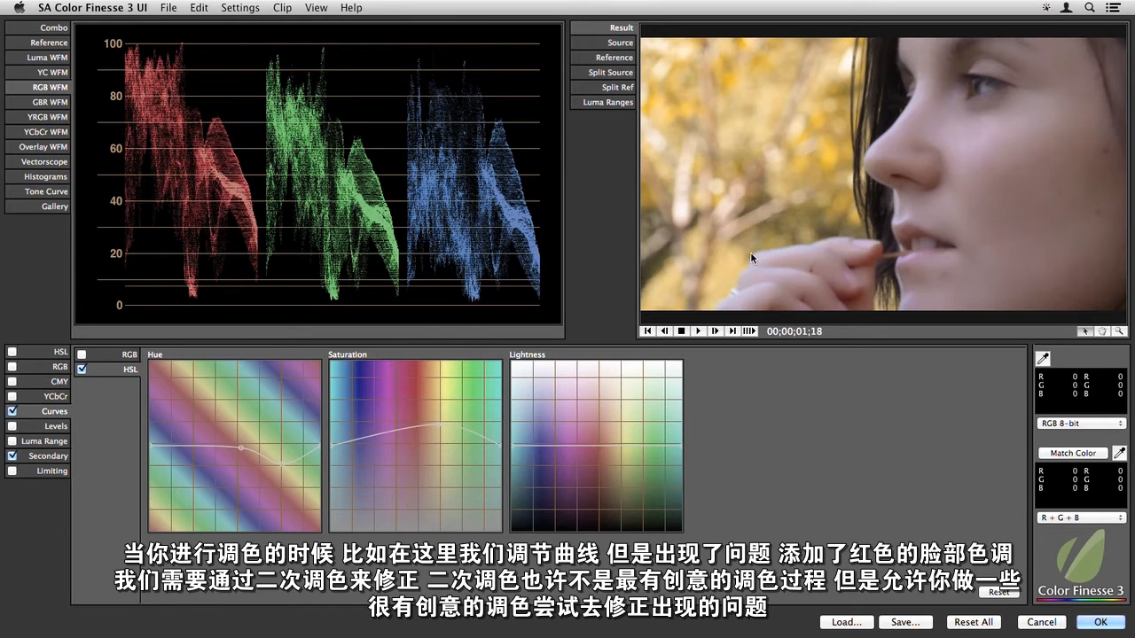
left_click(56, 458)
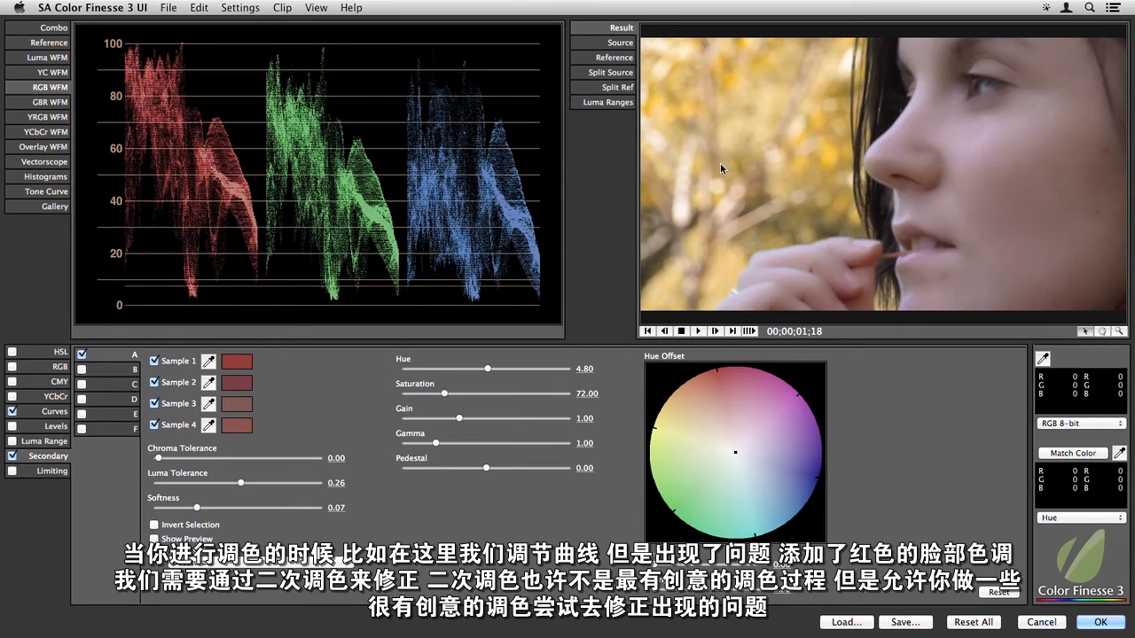
left_click(1096, 623)
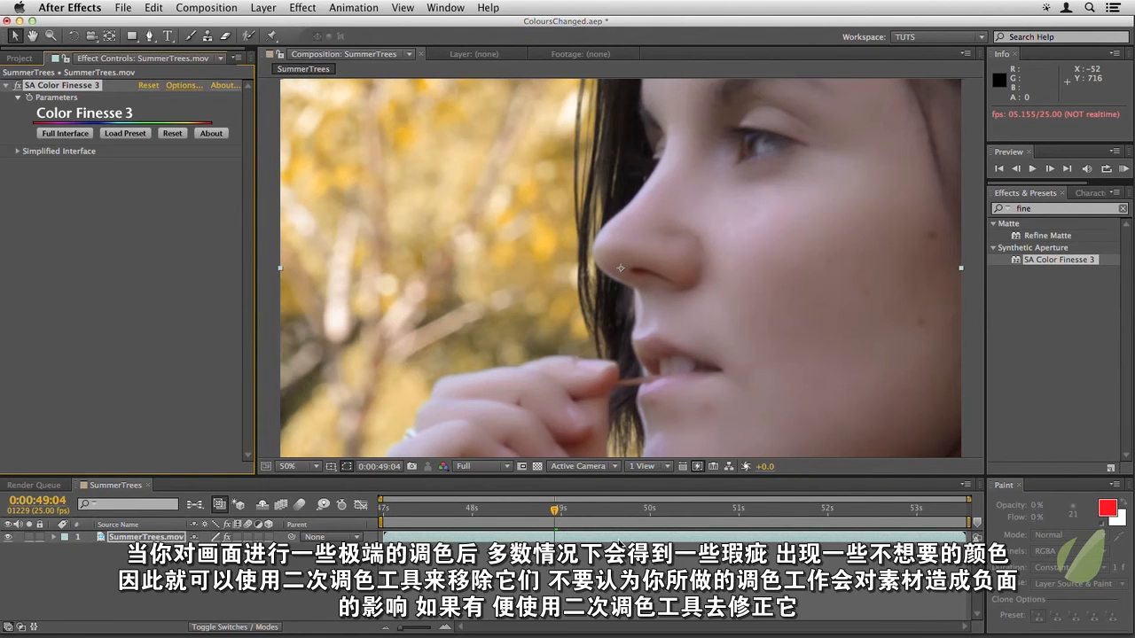
key("space")
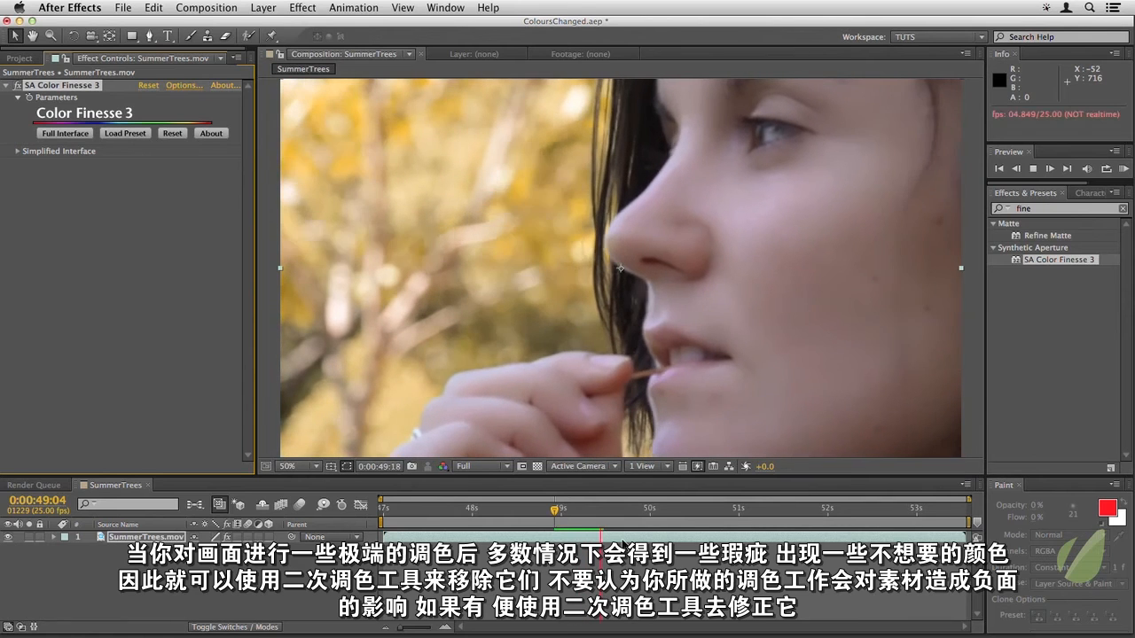